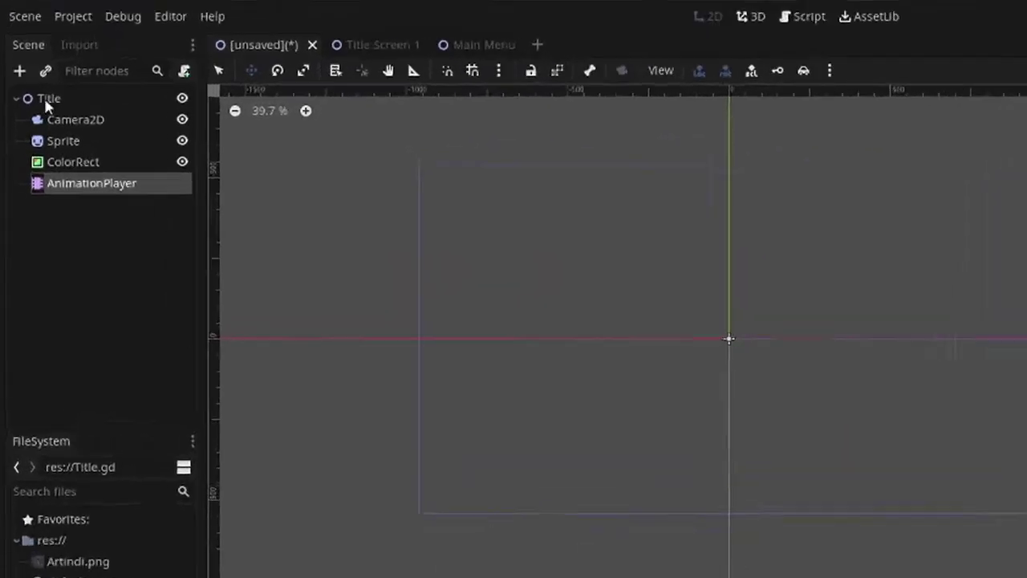
# Review the scene's node structure by inspecting Title, Camera2D, Sprite, ColorRect and AnimationPlayer in turn.
pyautogui.click(48, 111)
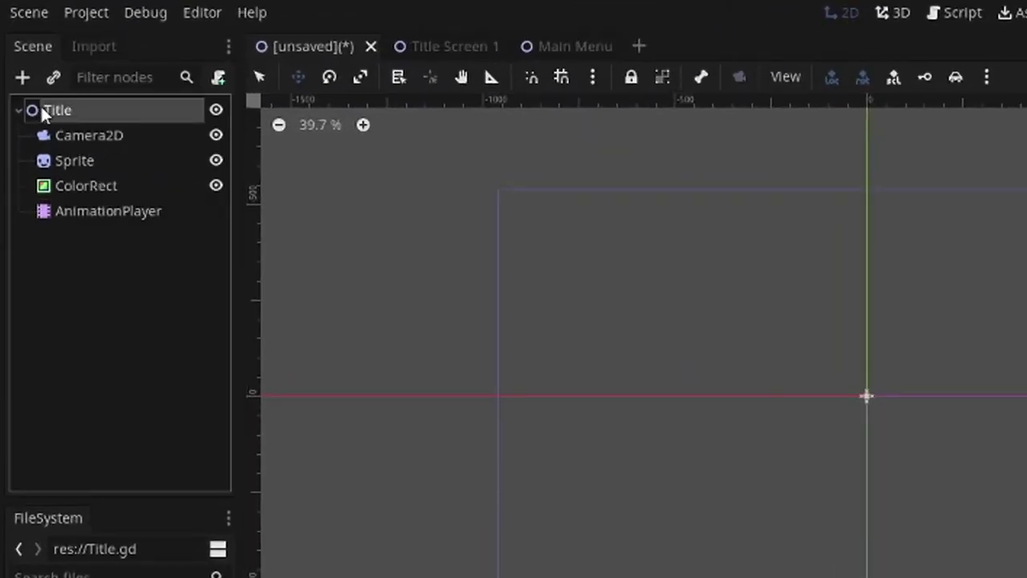
pyautogui.click(76, 135)
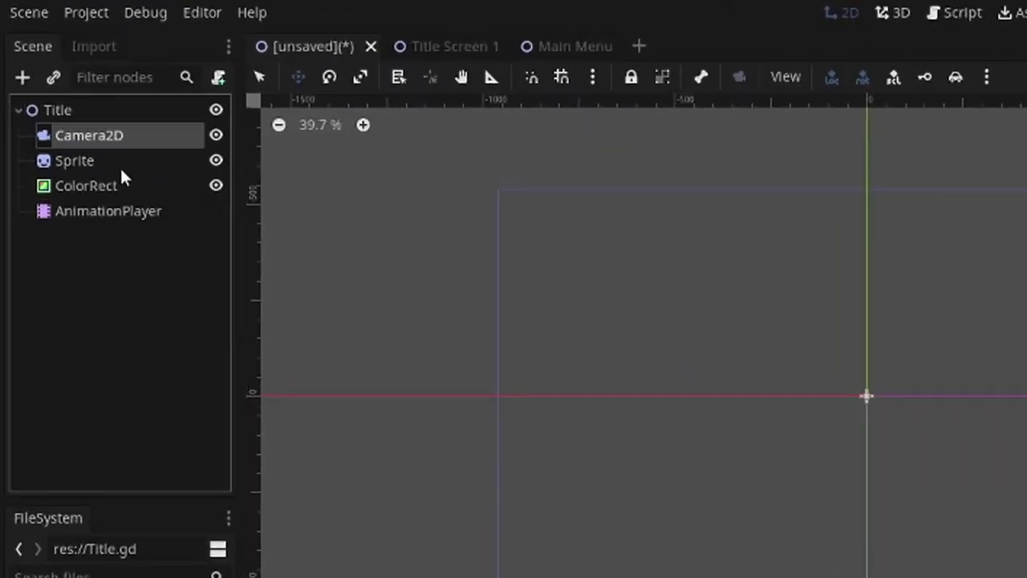
pyautogui.click(53, 160)
pyautogui.click(83, 187)
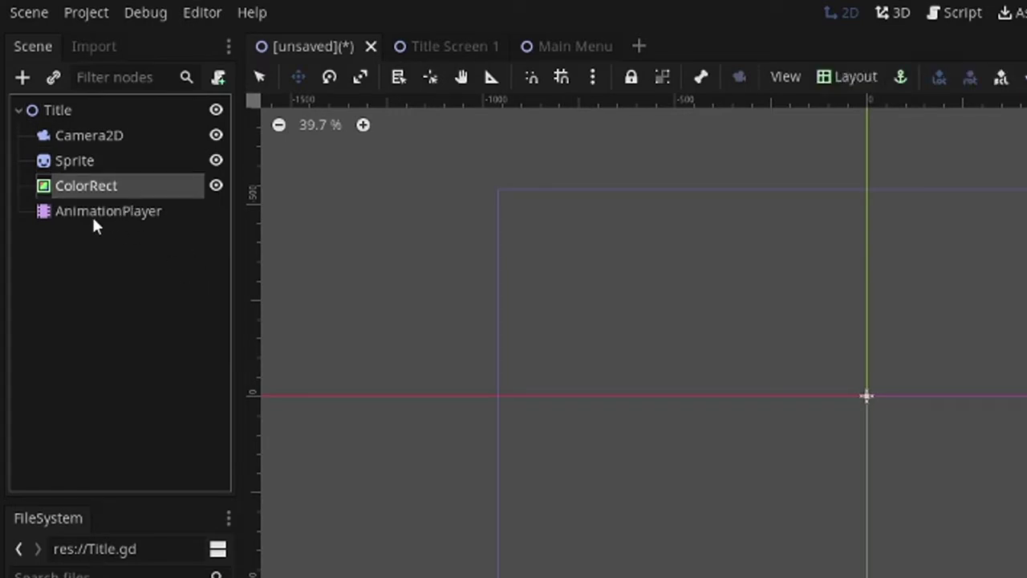
pyautogui.click(82, 212)
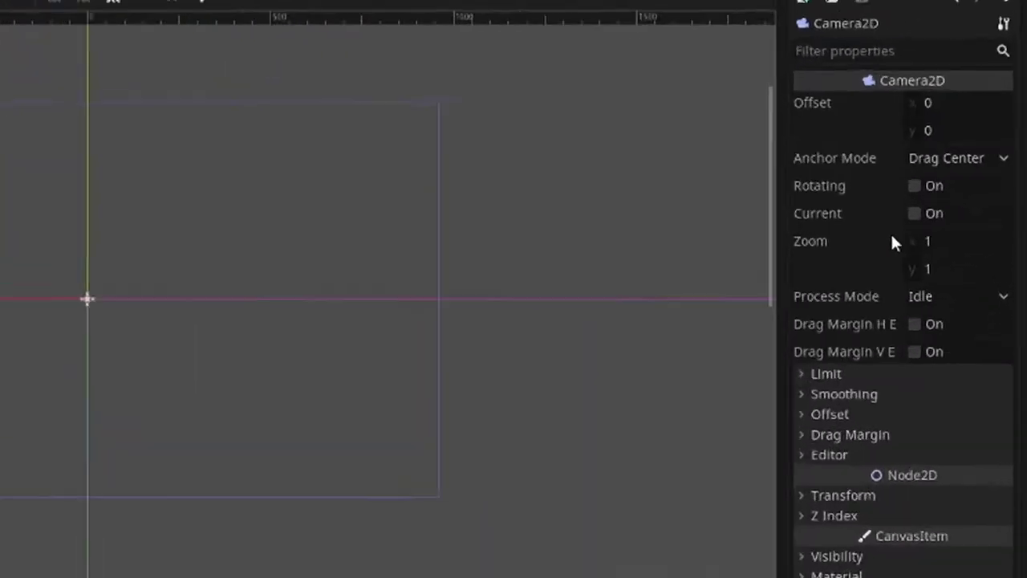
# Make Camera2D the current camera and review the project's display window settings.
pyautogui.click(914, 214)
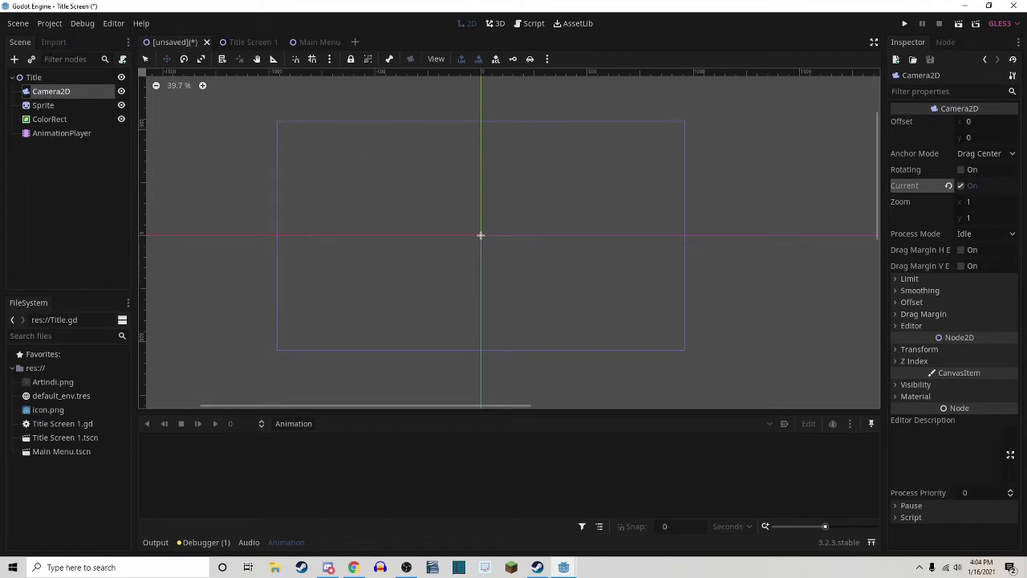
pyautogui.click(49, 25)
pyautogui.click(70, 44)
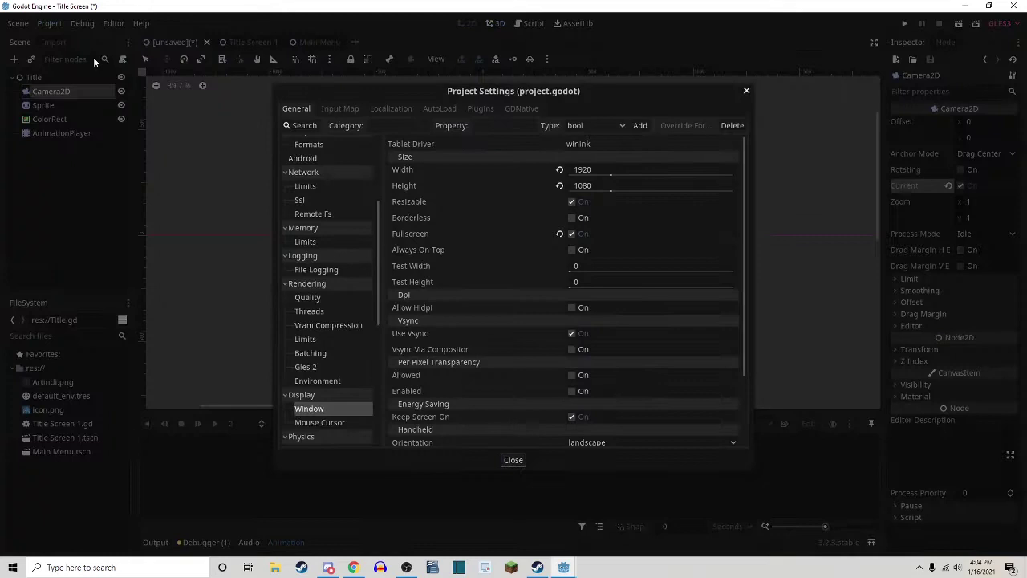
pyautogui.scroll(-3, 324, 321)
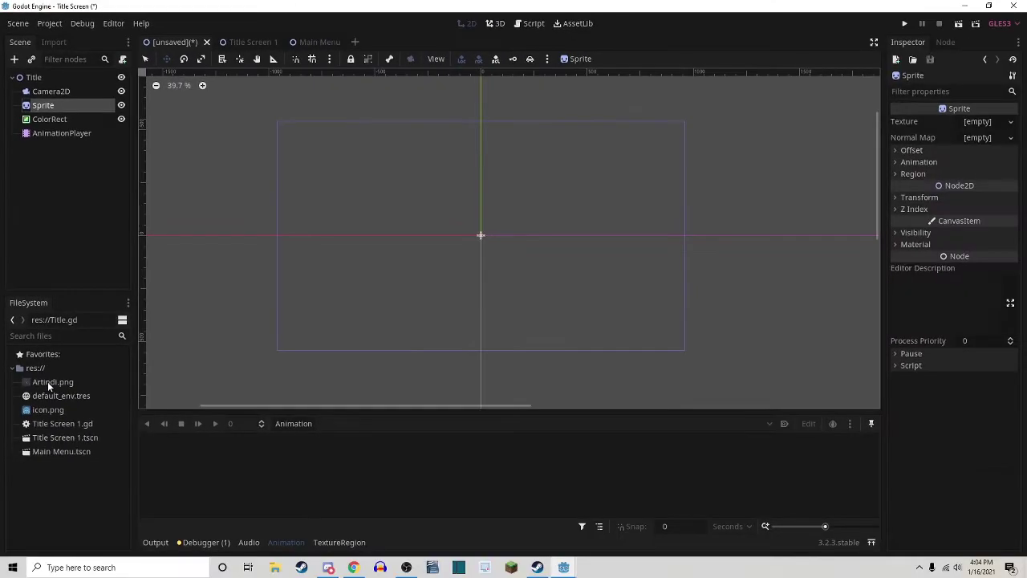
# Assign Artindi.png as the texture of the Sprite node.
pyautogui.moveTo(47, 382); pyautogui.dragTo(985, 122)
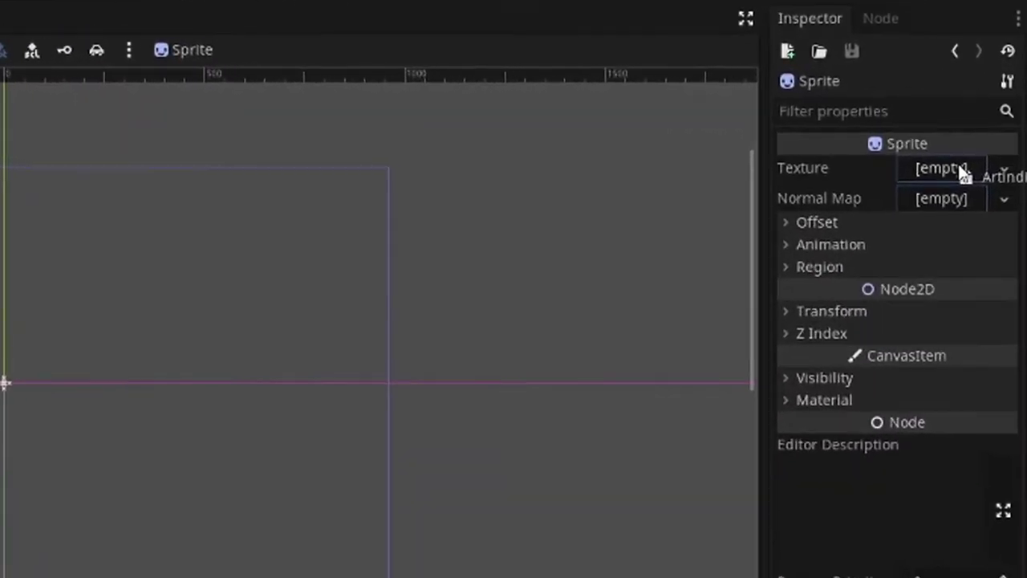
pyautogui.moveTo(963, 173); pyautogui.dragTo(960, 170)
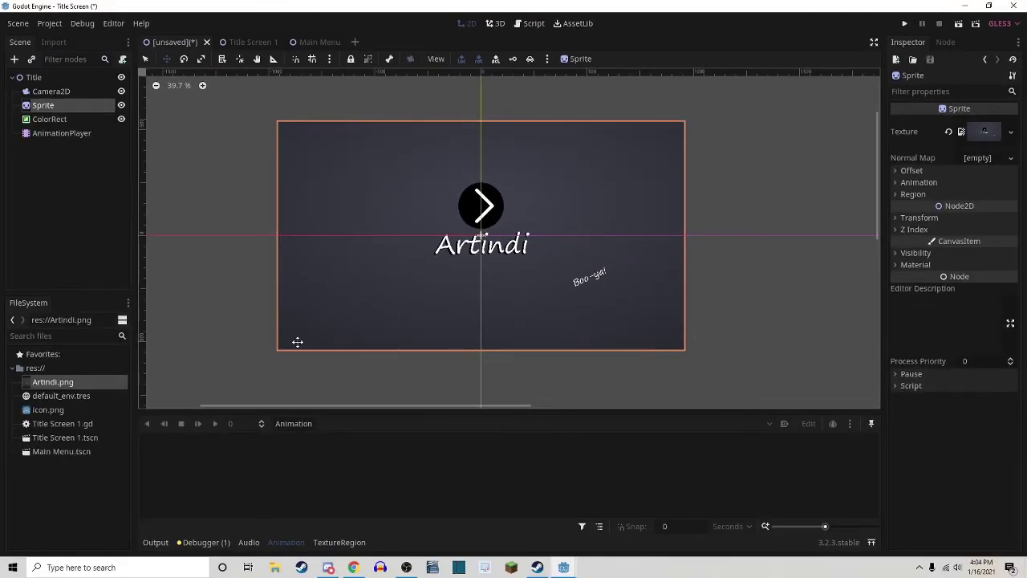
# Set the ColorRect's size to 1950 by 1120.
pyautogui.click(348, 142)
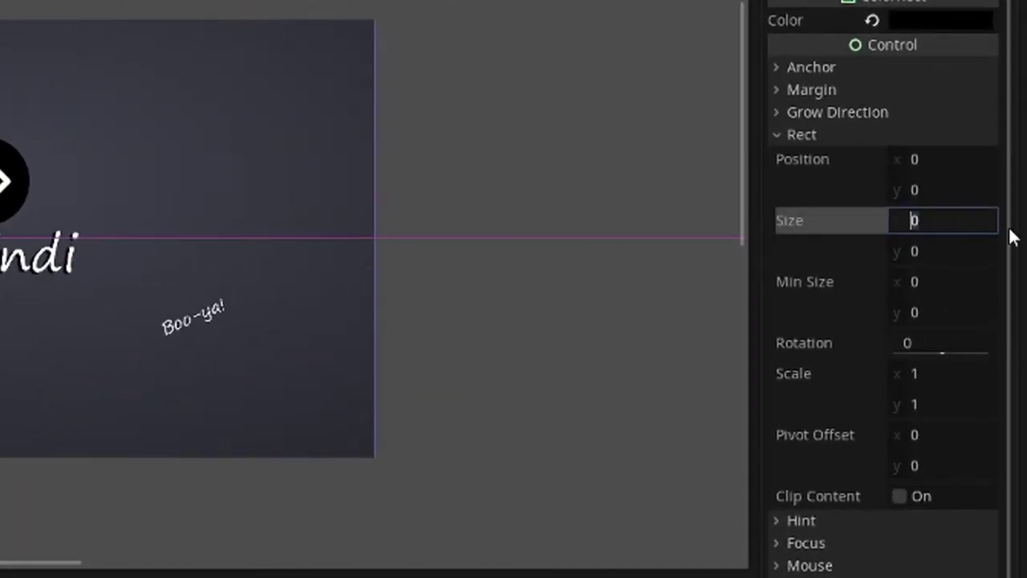
pyautogui.press('BackSpace')
pyautogui.write('1950')
pyautogui.press('Tab')
pyautogui.write('11')
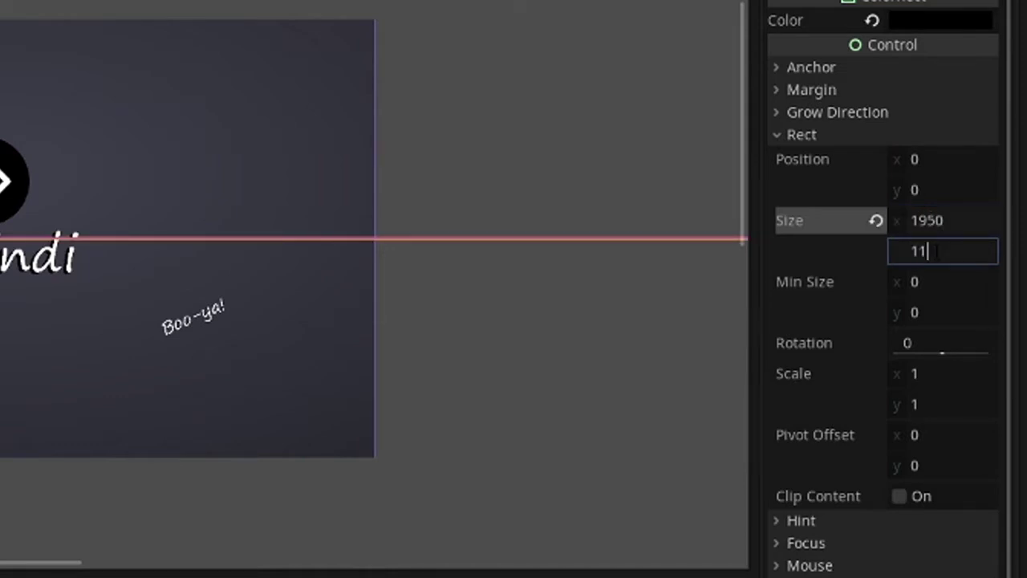
pyautogui.write('20')
pyautogui.press('Return')
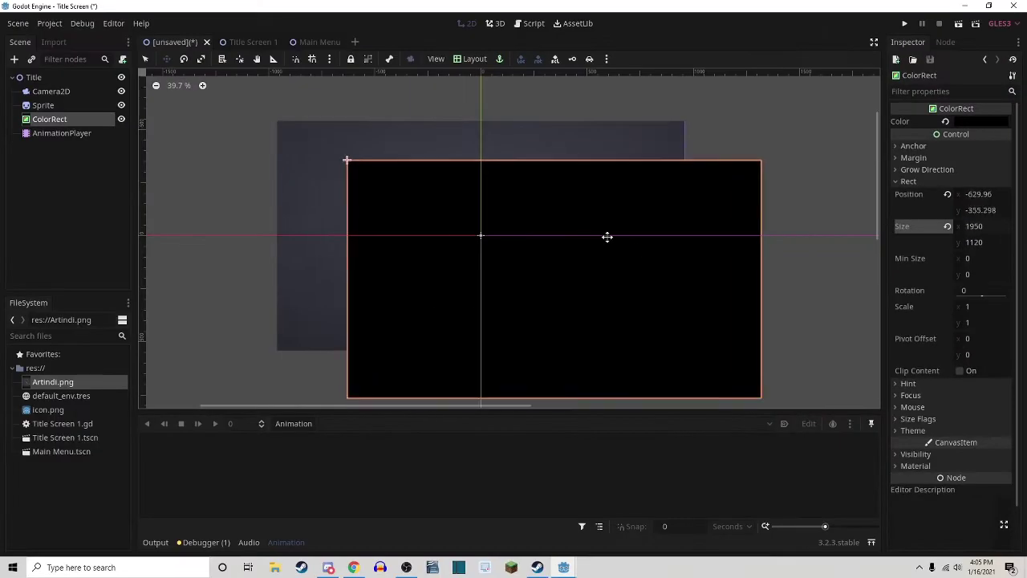
# Move the black ColorRect to about (-978, -544) so that it covers the whole sprite image.
pyautogui.moveTo(606, 237); pyautogui.dragTo(539, 200)
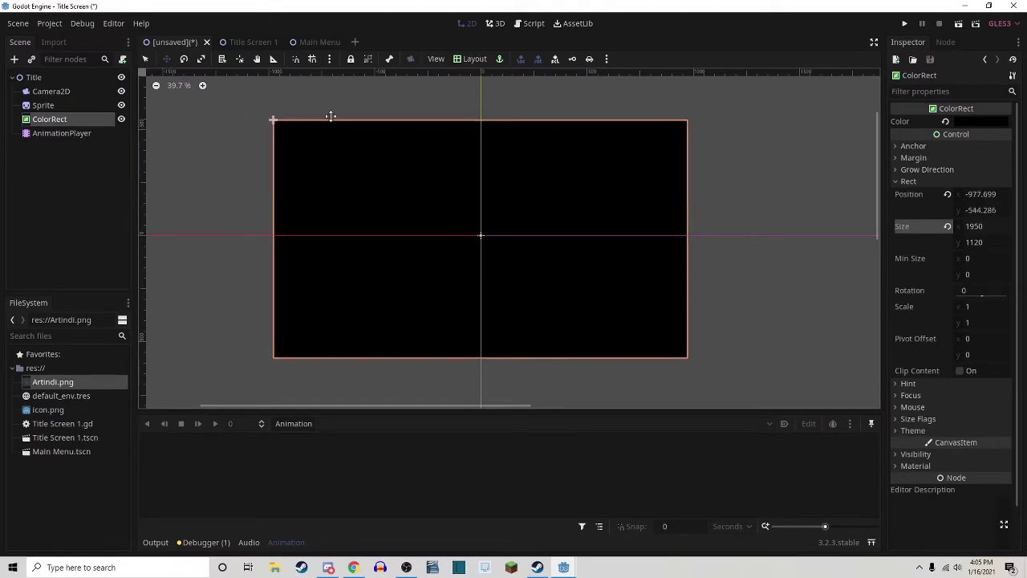
pyautogui.click(231, 203)
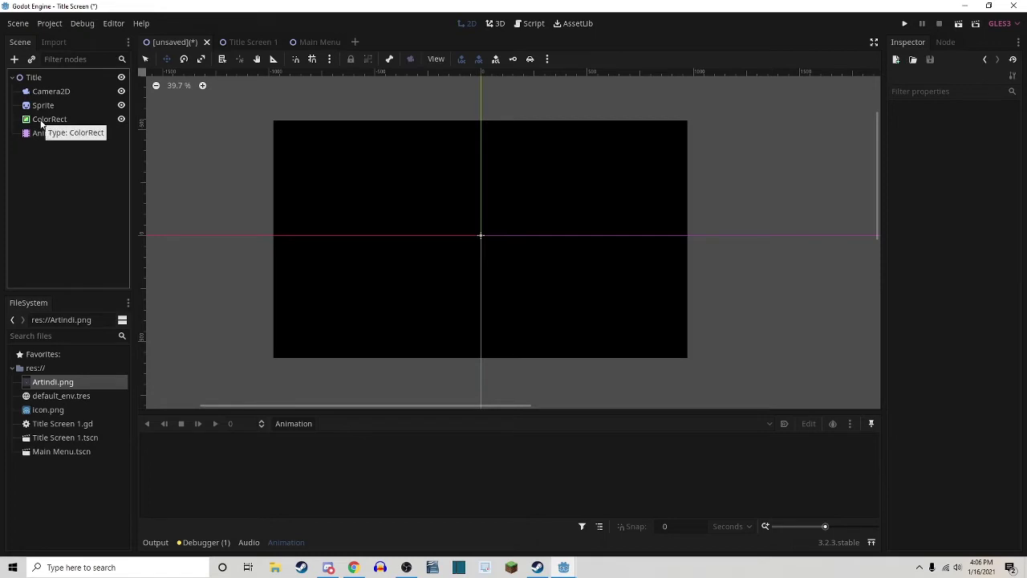
pyautogui.moveTo(41, 119)
pyautogui.mouseDown()
pyautogui.moveTo(36, 88)
pyautogui.moveTo(40, 128)
pyautogui.mouseUp()
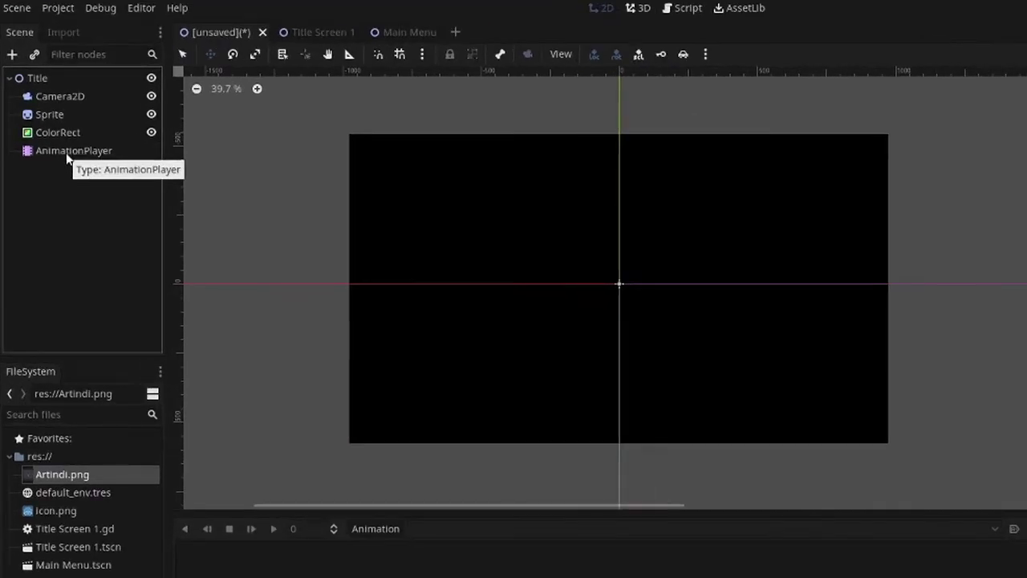
# Create a new animation named "fade" in the AnimationPlayer.
pyautogui.click(60, 134)
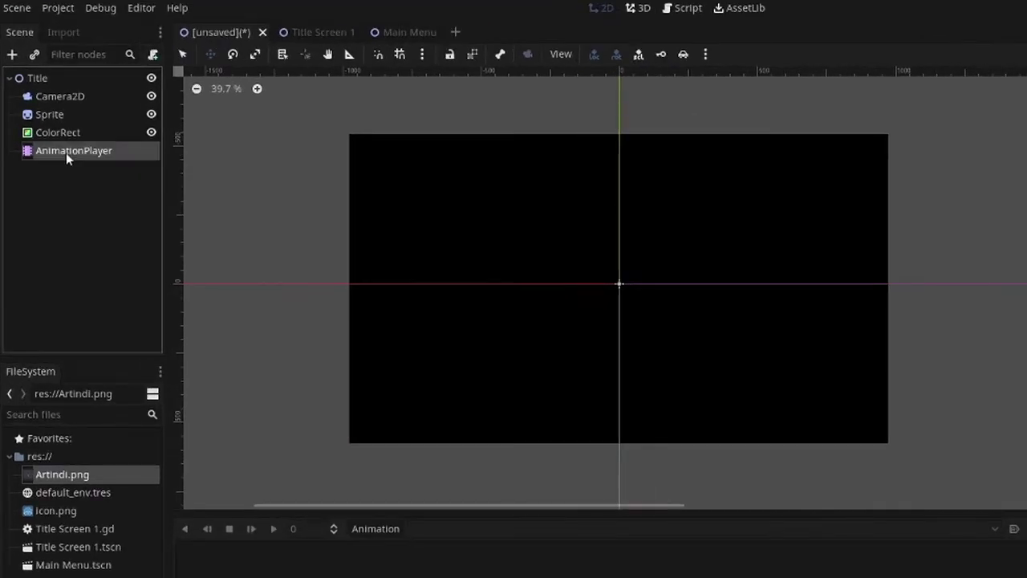
pyautogui.click(297, 425)
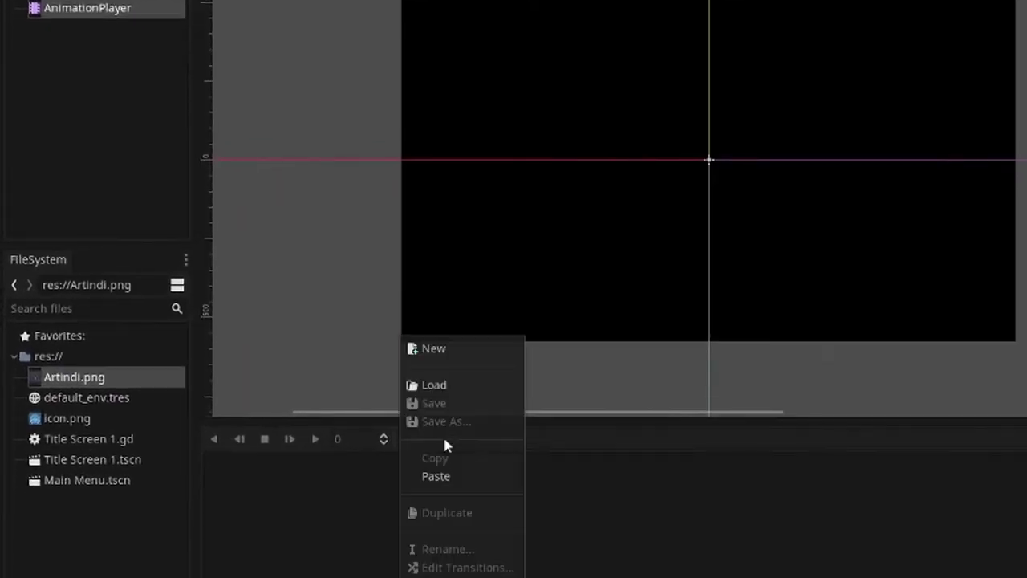
pyautogui.click(437, 349)
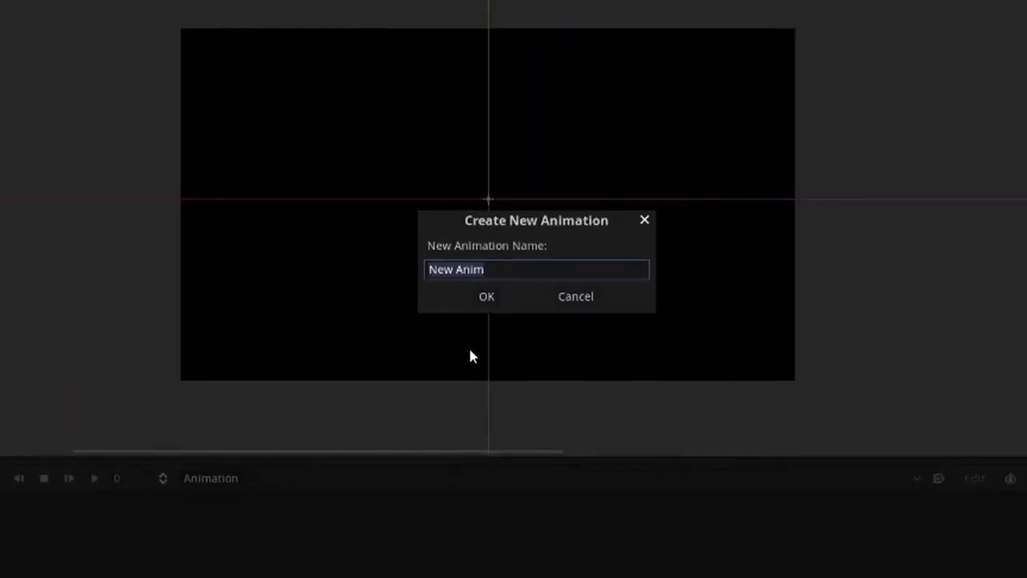
pyautogui.write('gr')
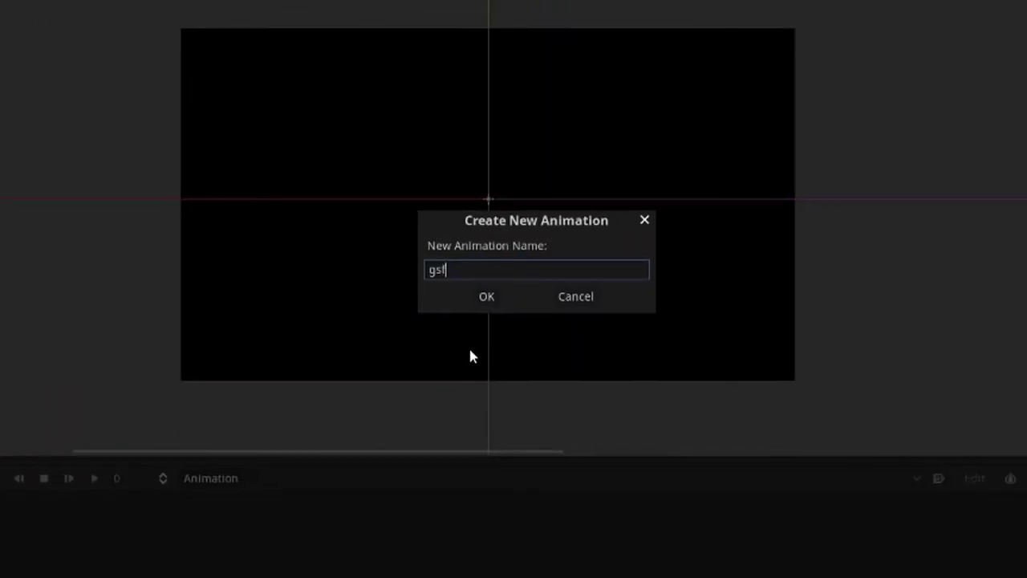
pyautogui.press('BackSpace')
pyautogui.press('BackSpace')
pyautogui.write('Test')
pyautogui.press('Return')
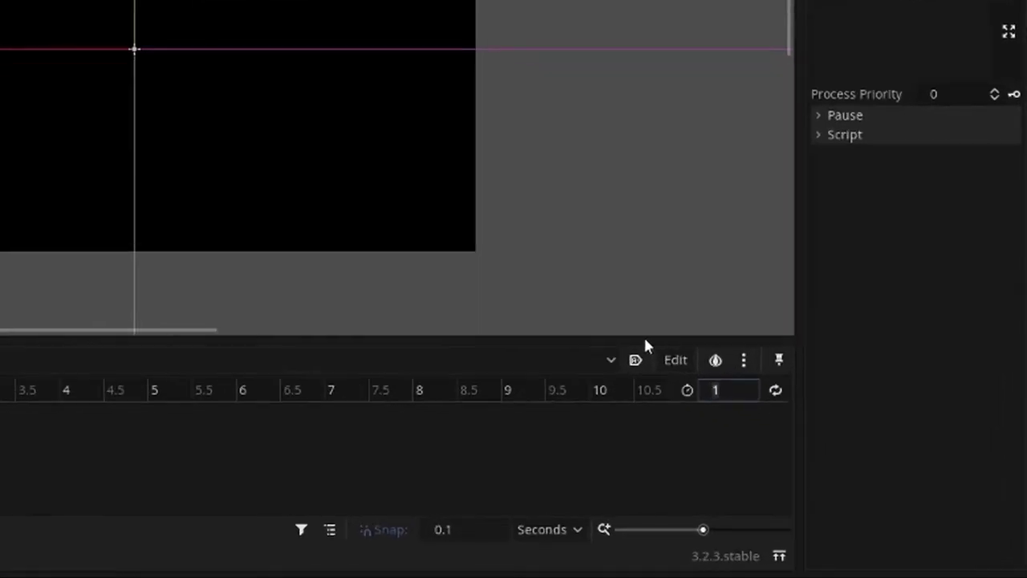
# Set the fade animation's length to 2 seconds and return the playhead to 0.
pyautogui.write('2')
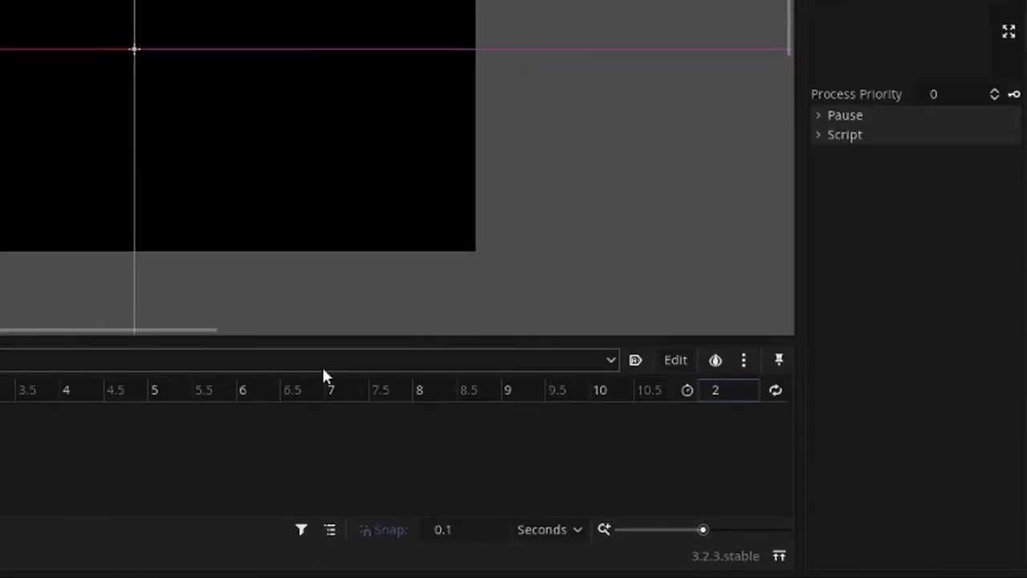
pyautogui.click(307, 399)
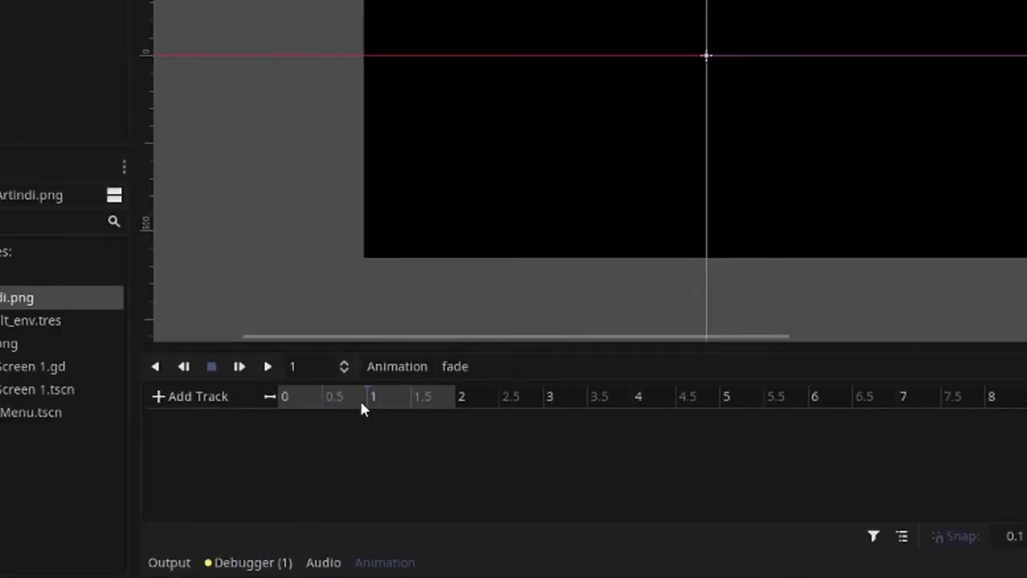
pyautogui.moveTo(361, 409); pyautogui.dragTo(294, 412)
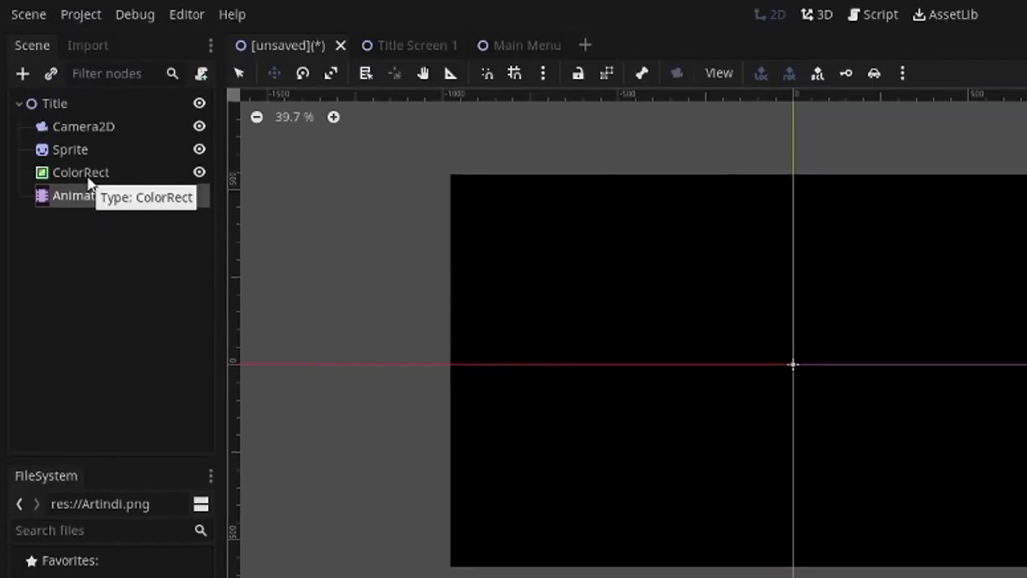
# Set the ColorRect's color to opaque black (000000) and keyframe it at 0 seconds.
pyautogui.click(87, 177)
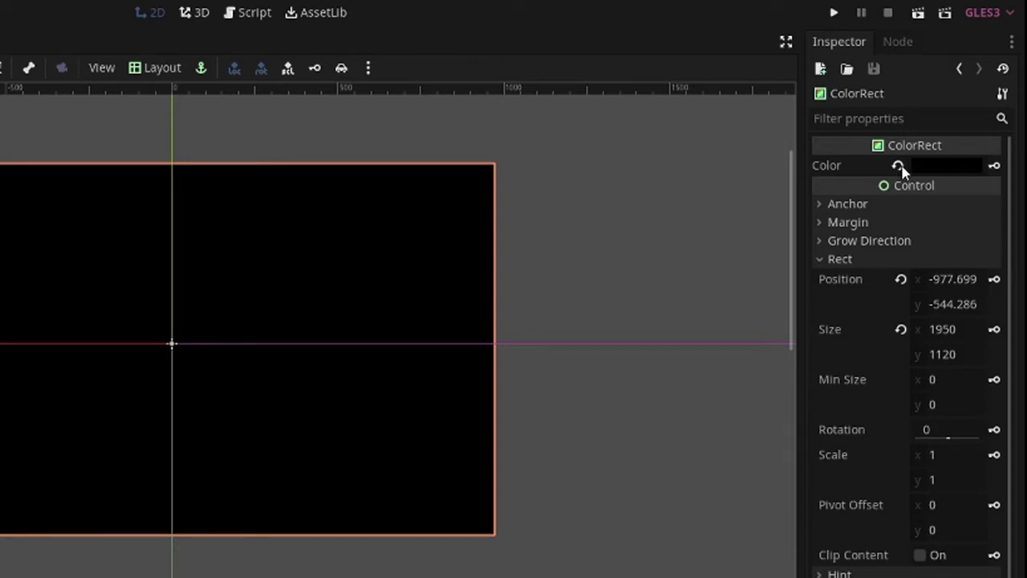
pyautogui.click(897, 165)
pyautogui.click(935, 167)
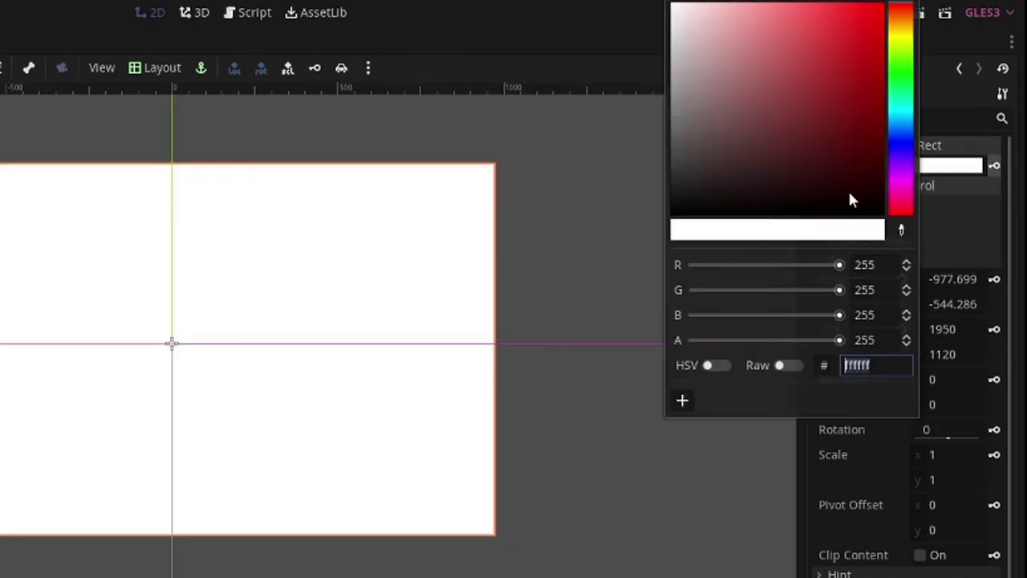
pyautogui.moveTo(848, 200); pyautogui.dragTo(643, 235)
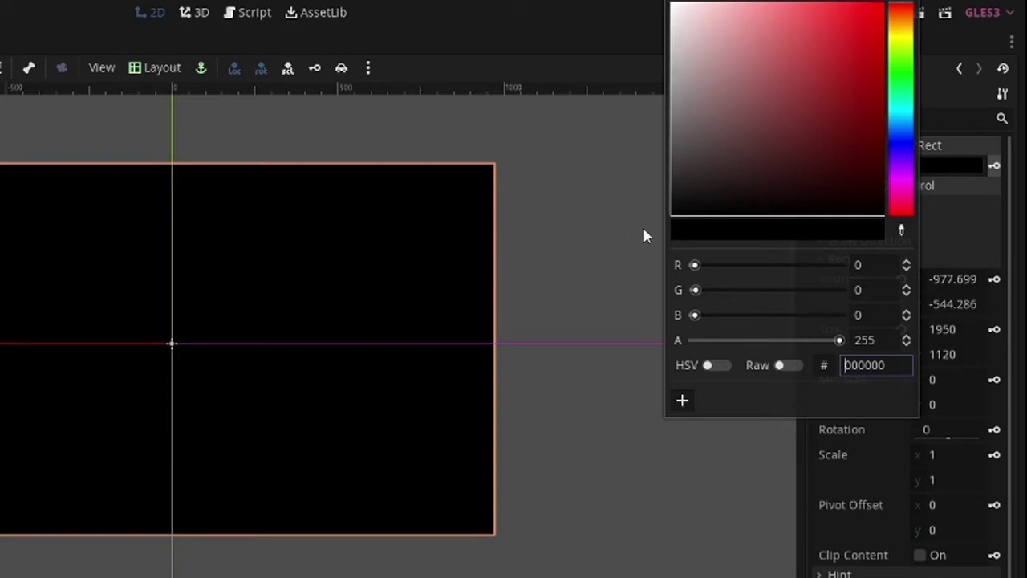
pyautogui.click(993, 166)
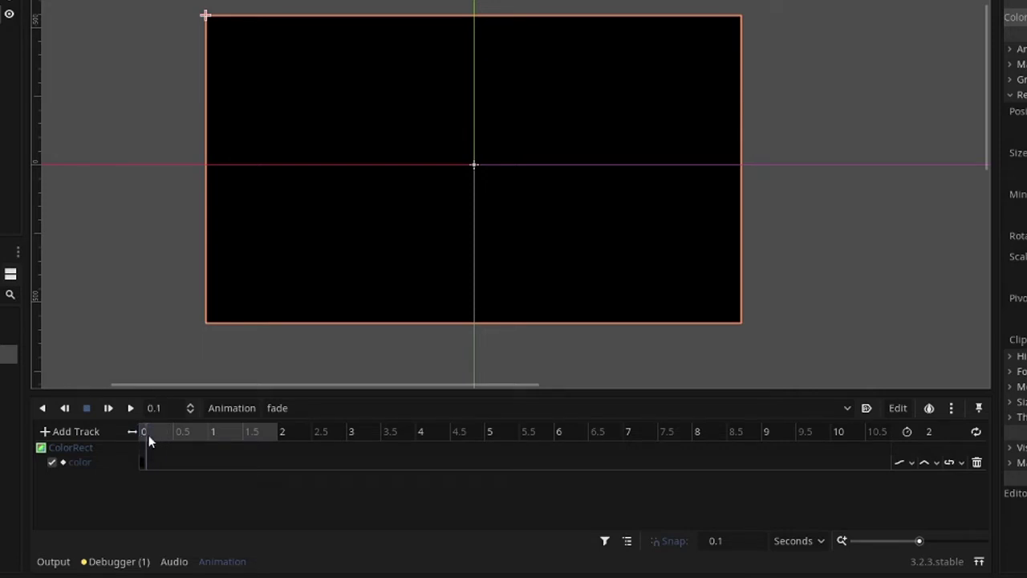
# Set the ColorRect color's alpha to 0 and keyframe it at 2 seconds of the fade animation.
pyautogui.moveTo(143, 435); pyautogui.dragTo(280, 432)
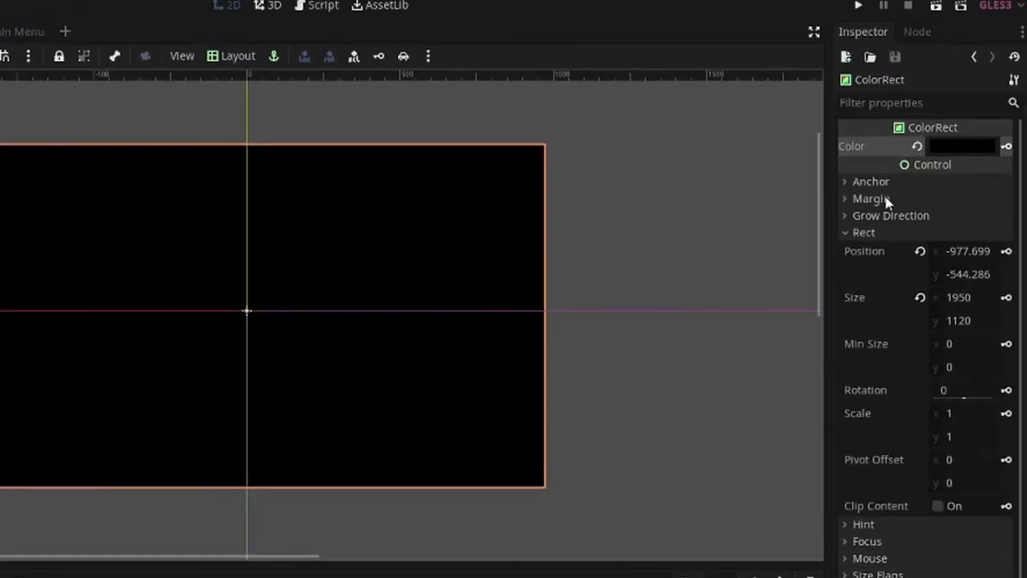
pyautogui.click(961, 147)
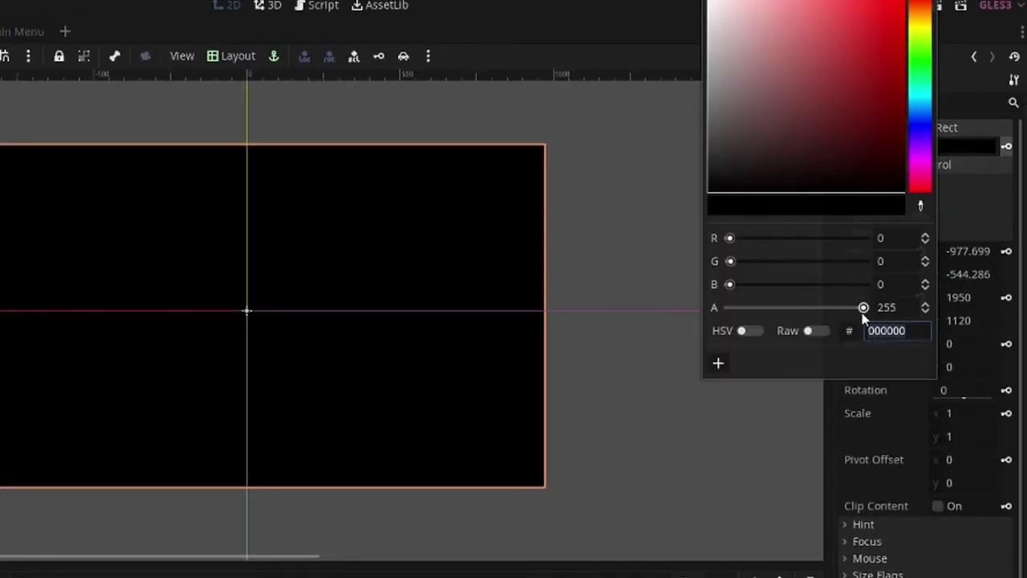
pyautogui.moveTo(863, 307); pyautogui.dragTo(729, 308)
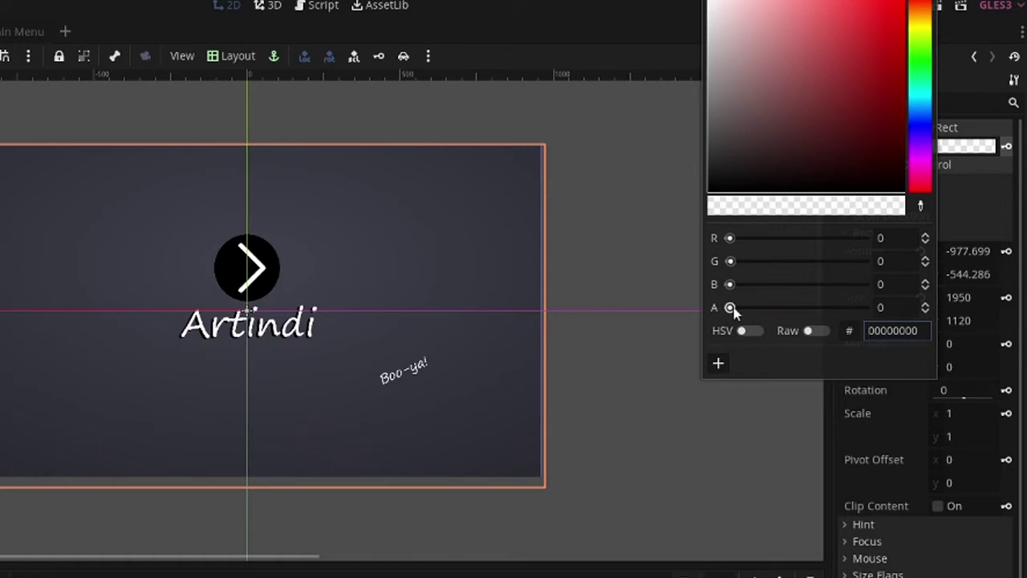
pyautogui.moveTo(733, 312); pyautogui.dragTo(530, 313)
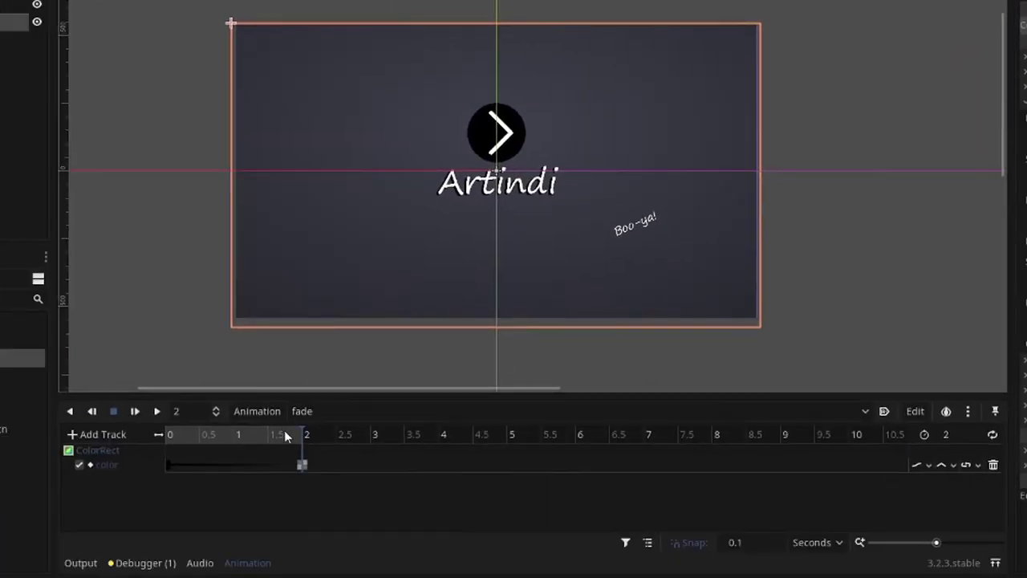
pyautogui.moveTo(284, 434); pyautogui.dragTo(313, 434)
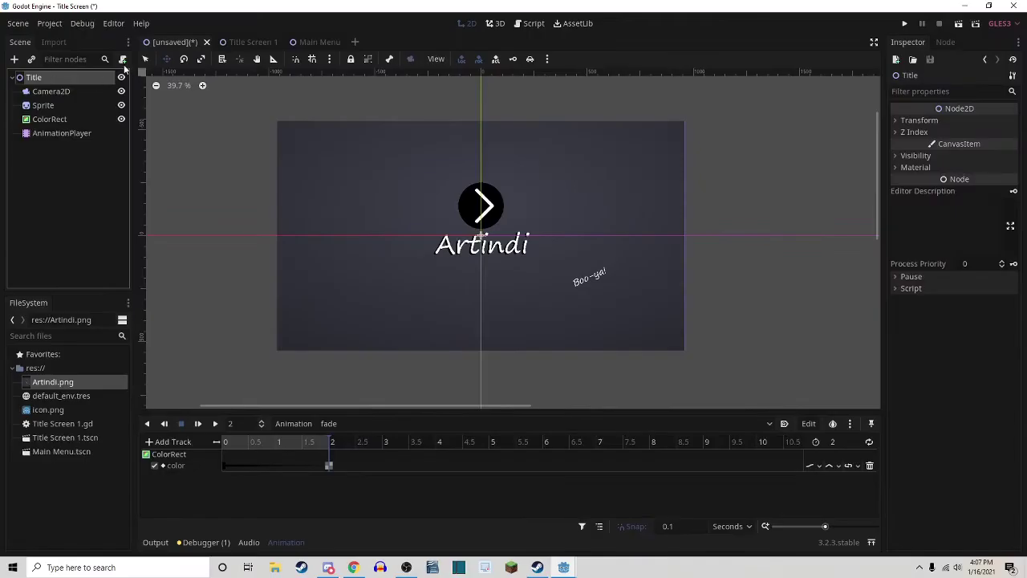
# Attach a script to the root Title node.
pyautogui.click(122, 60)
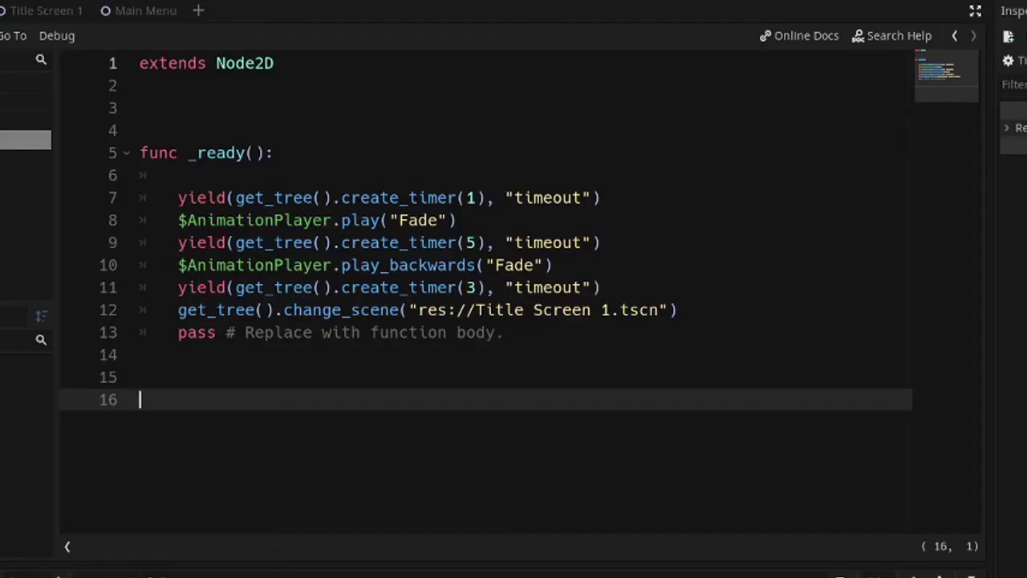
# Examine the opening lines of the _ready function: the first two timers and the calls playing the Fade animation forwards and backwards.
pyautogui.click(141, 153)
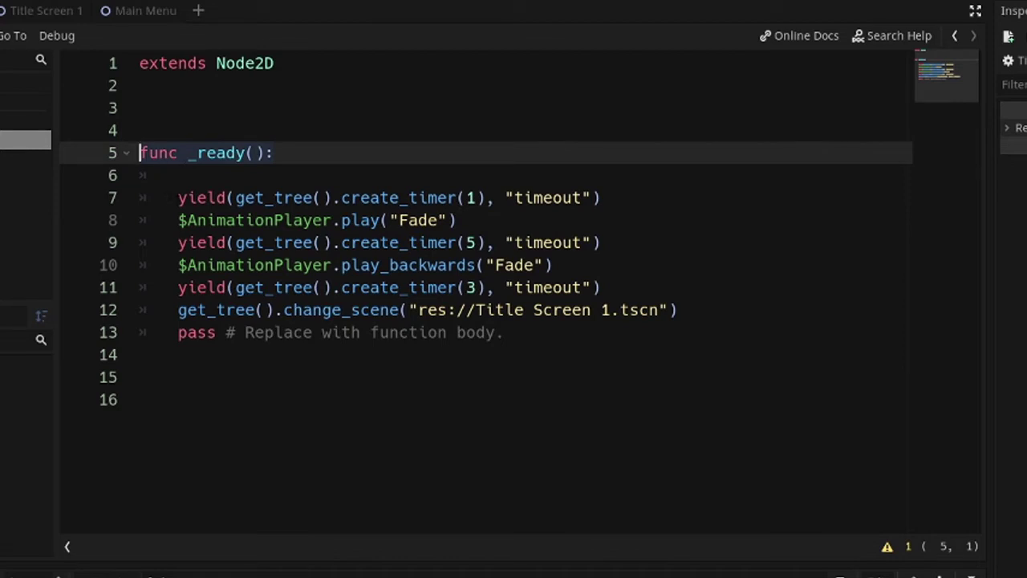
pyautogui.moveTo(179, 197); pyautogui.dragTo(607, 197)
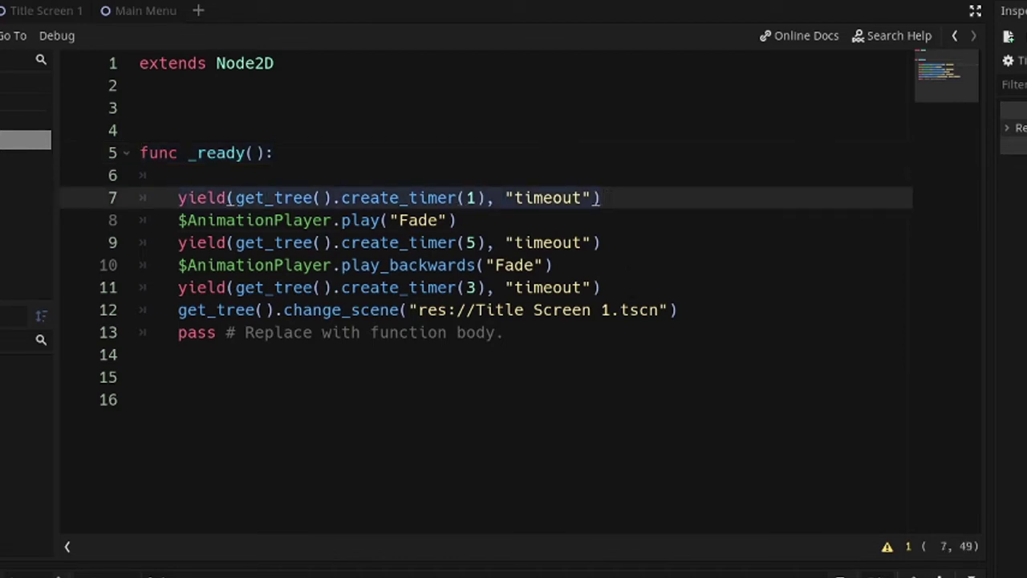
pyautogui.moveTo(178, 220); pyautogui.dragTo(457, 219)
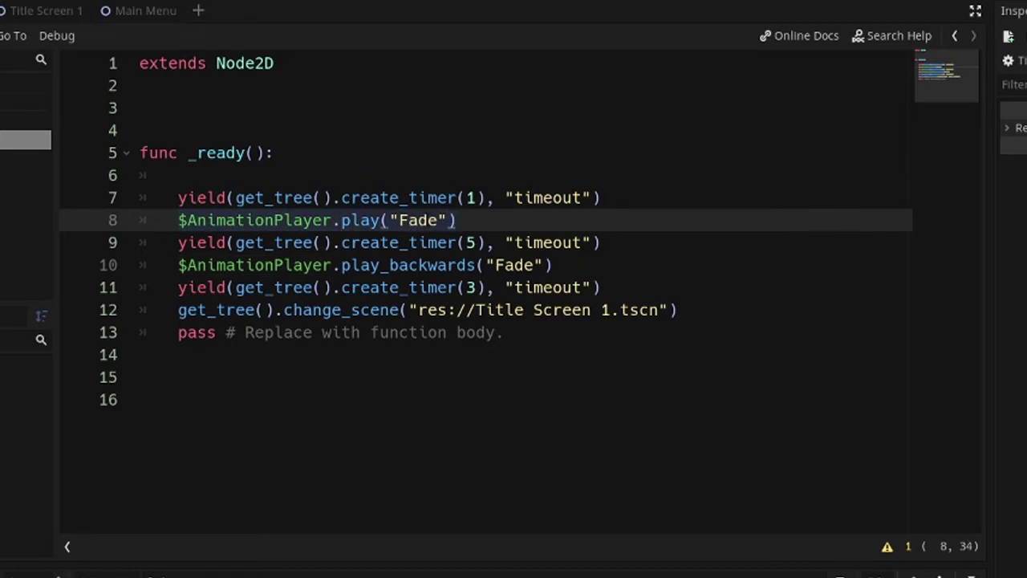
pyautogui.moveTo(178, 242); pyautogui.dragTo(609, 242)
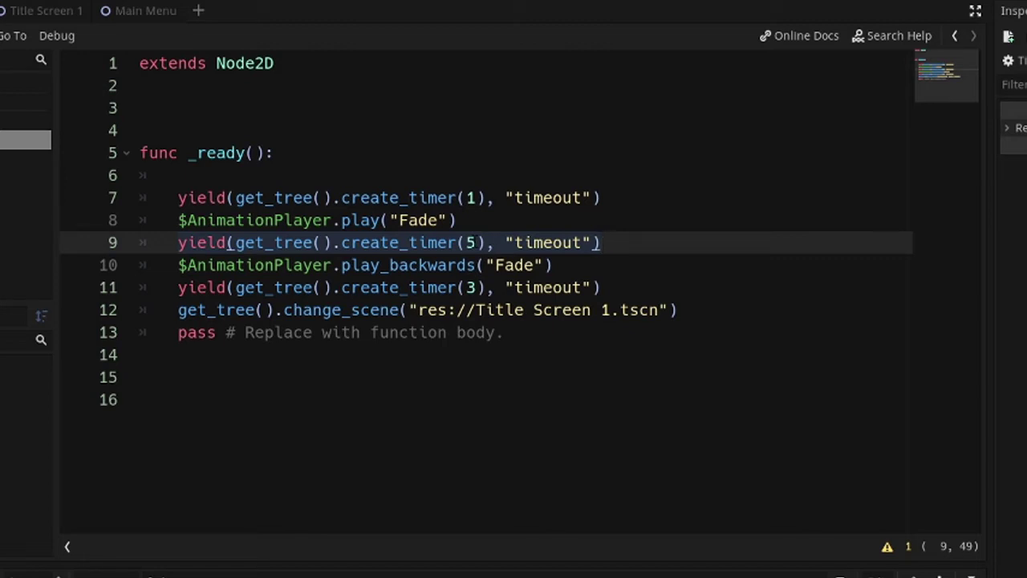
pyautogui.moveTo(178, 264); pyautogui.dragTo(556, 265)
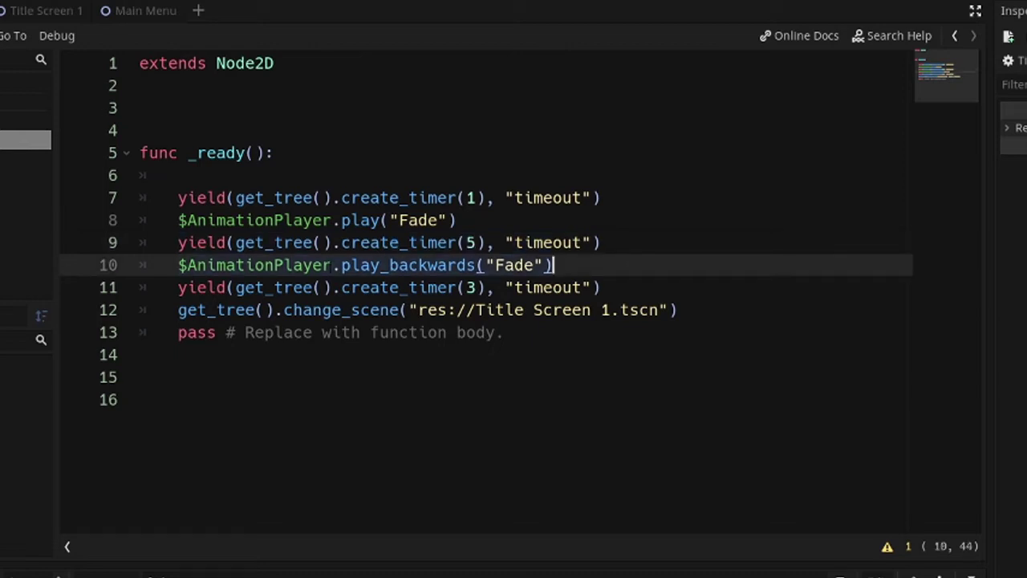
pyautogui.moveTo(341, 265); pyautogui.dragTo(559, 266)
pyautogui.click(467, 242)
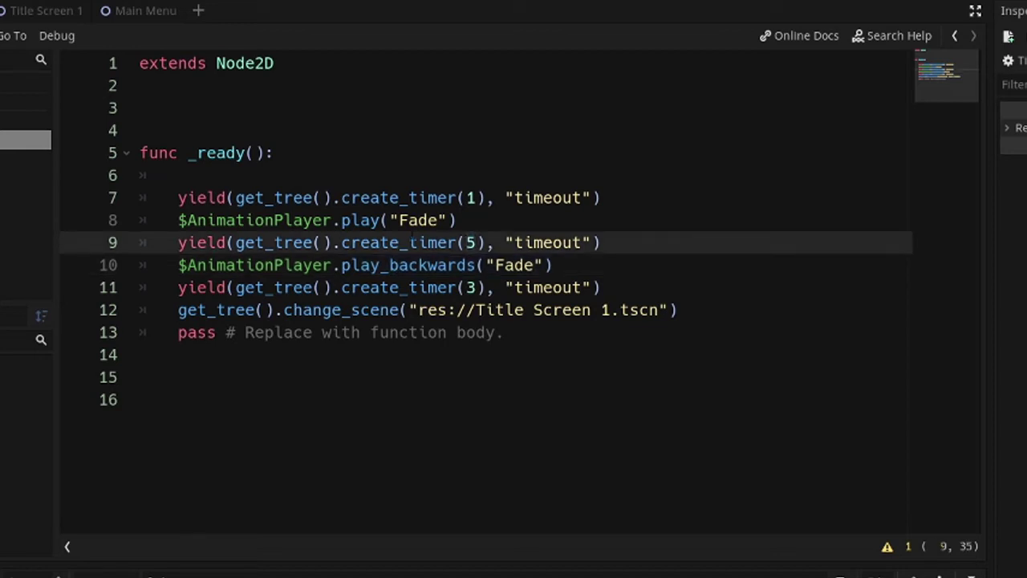
pyautogui.press('Home')
pyautogui.click(591, 242)
pyautogui.click(600, 243)
pyautogui.click(477, 243)
pyautogui.click(465, 242)
pyautogui.moveTo(459, 222); pyautogui.dragTo(181, 221)
# Examine the 3-second timer that follows the backwards Fade call, along with the change_scene line.
pyautogui.click(342, 288)
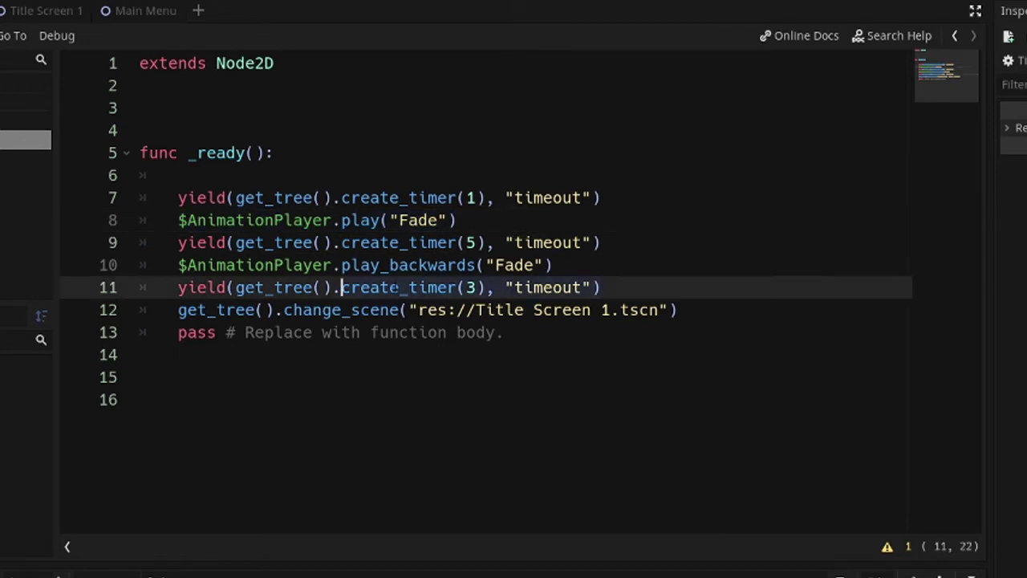
pyautogui.click(178, 287)
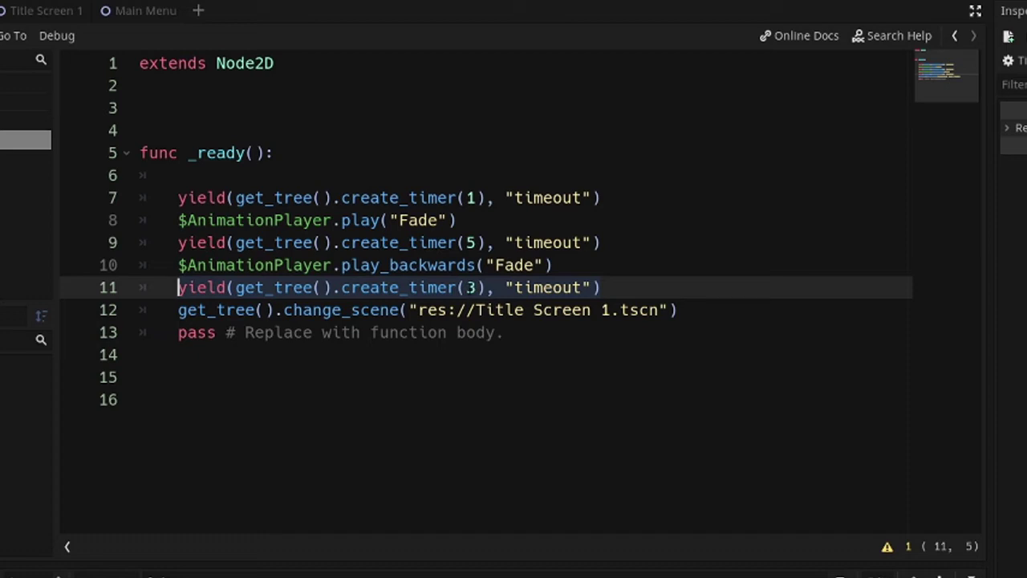
pyautogui.click(475, 288)
pyautogui.click(544, 265)
pyautogui.click(179, 264)
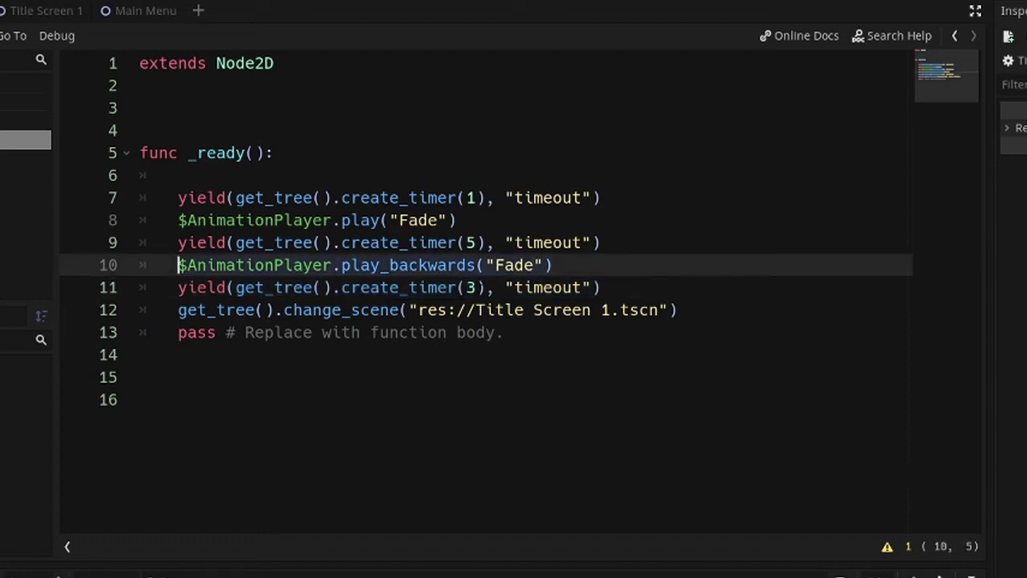
pyautogui.click(486, 287)
pyautogui.click(477, 287)
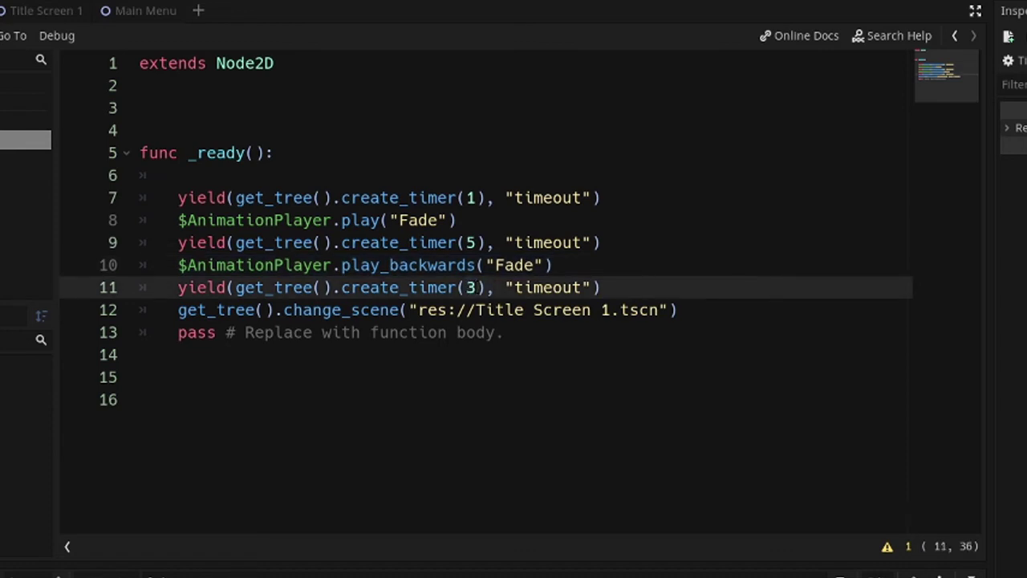
pyautogui.click(601, 309)
pyautogui.click(681, 310)
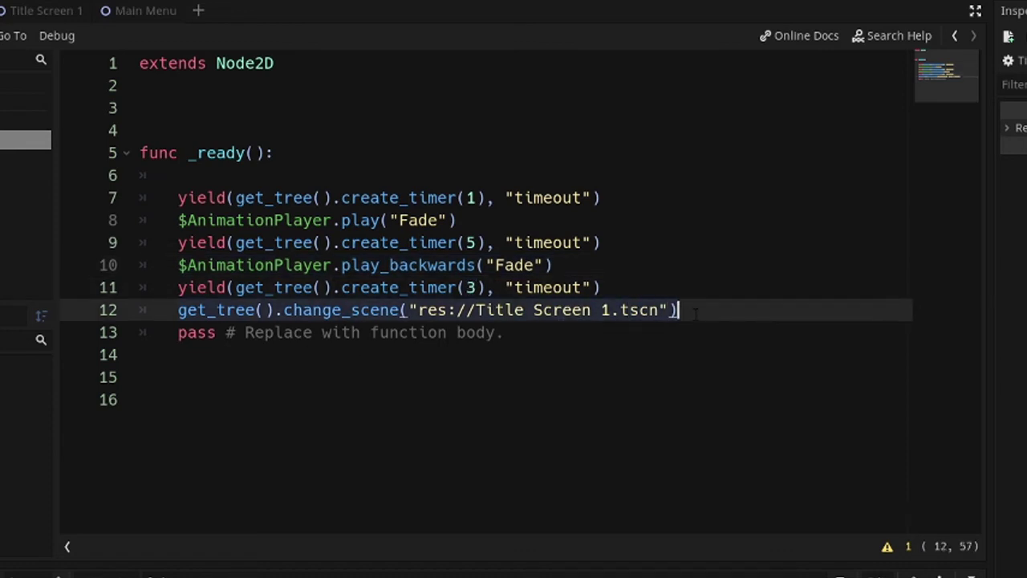
# Replace the scene path in the change_scene call with the copied path of the main menu scene, res://Main Menu.tscn.
pyautogui.click(504, 310)
pyautogui.click(648, 310)
pyautogui.click(658, 309)
pyautogui.press('BackSpace')
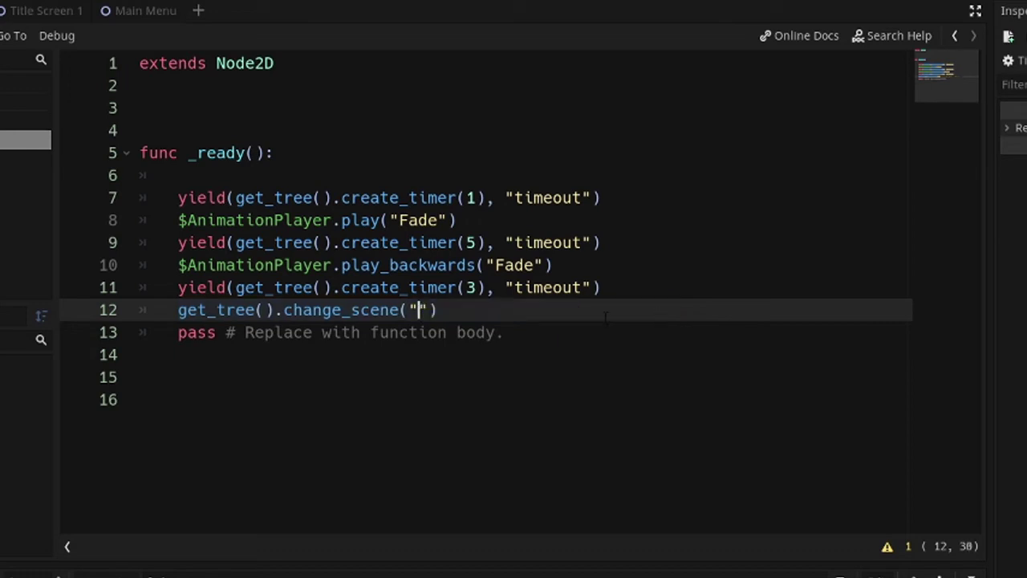
pyautogui.click(75, 522)
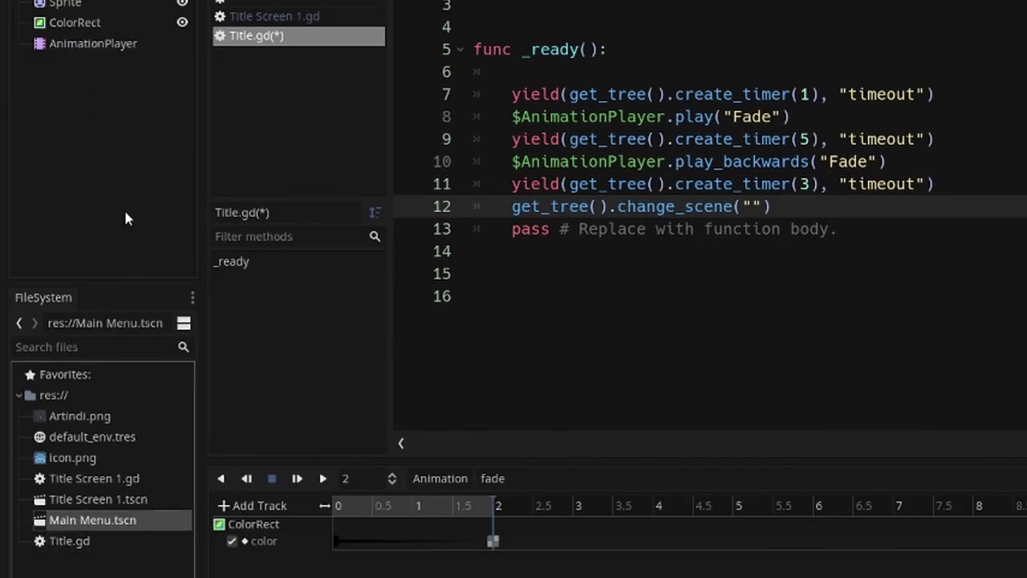
pyautogui.click(111, 323)
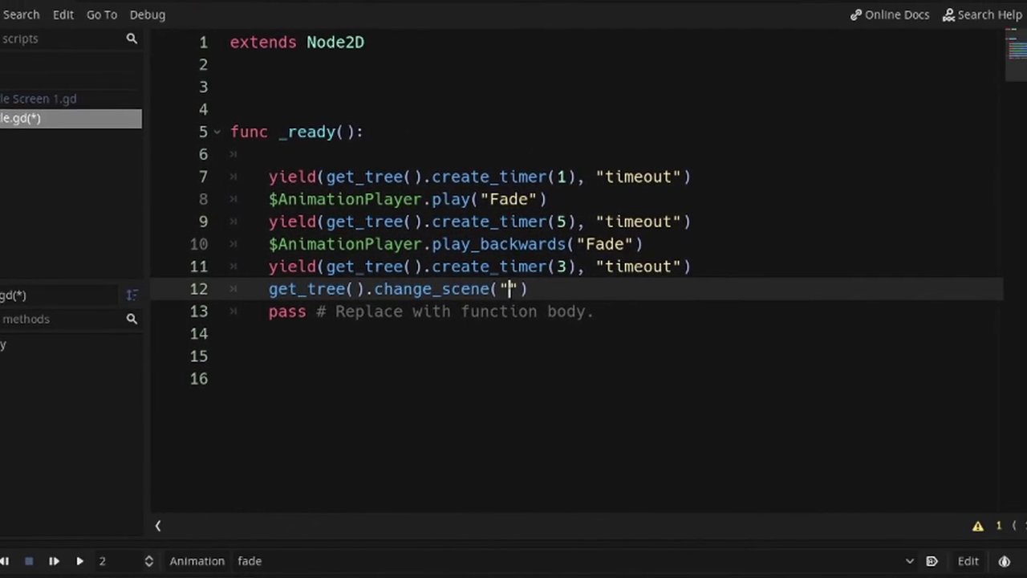
pyautogui.write('res://Main Menu.tscn')
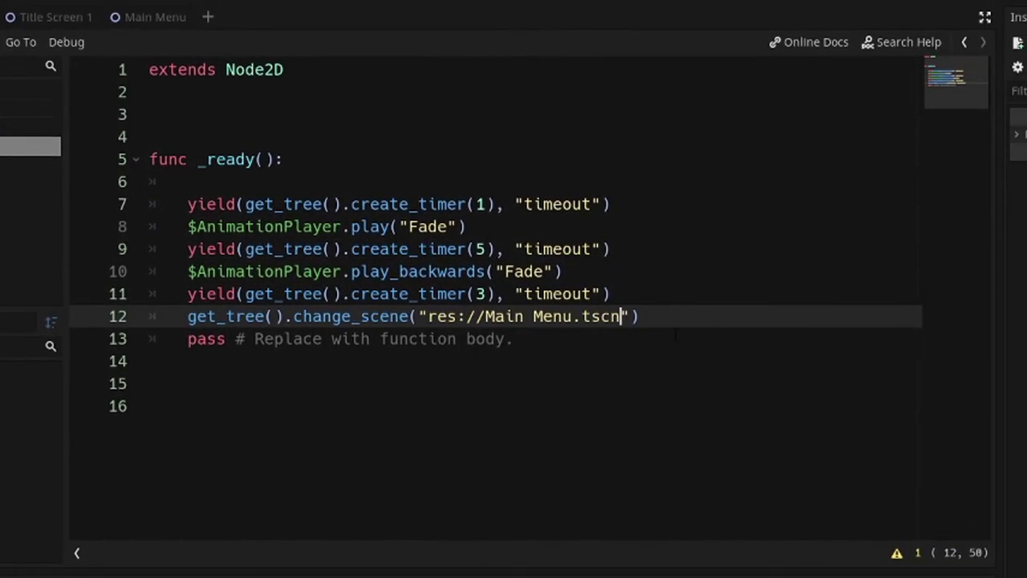
pyautogui.click(657, 315)
pyautogui.moveTo(187, 317); pyautogui.dragTo(650, 319)
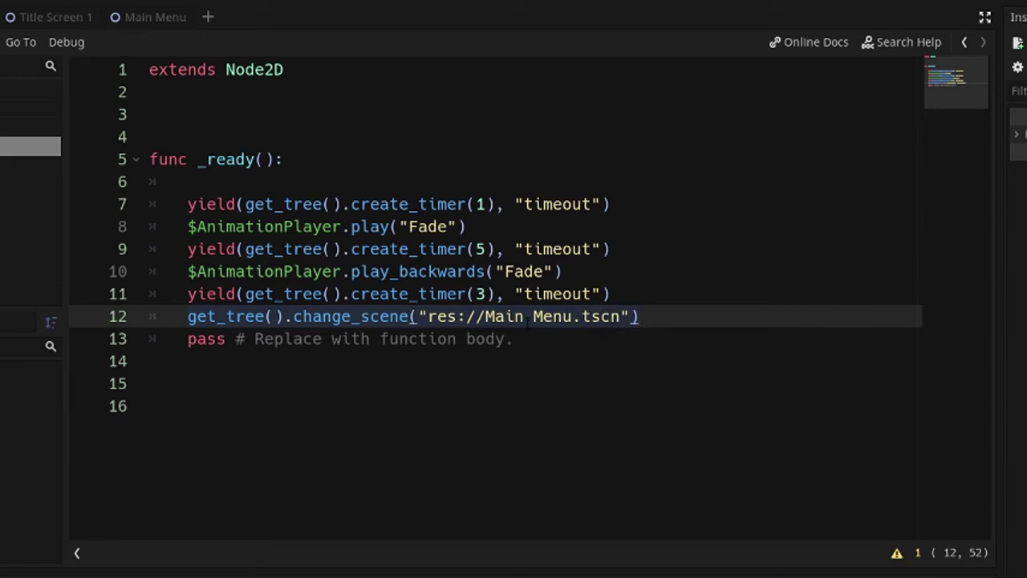